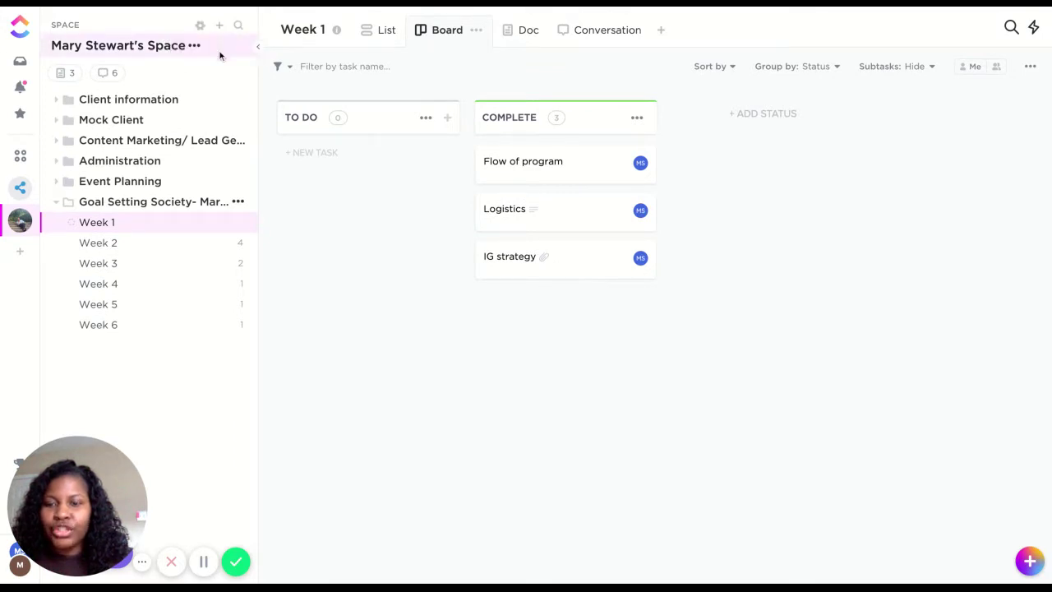
- Create a new folder named 'Mock client 1' from the sidebar's New Folder option
{"action": "left_click", "coordinate": [219, 26]}
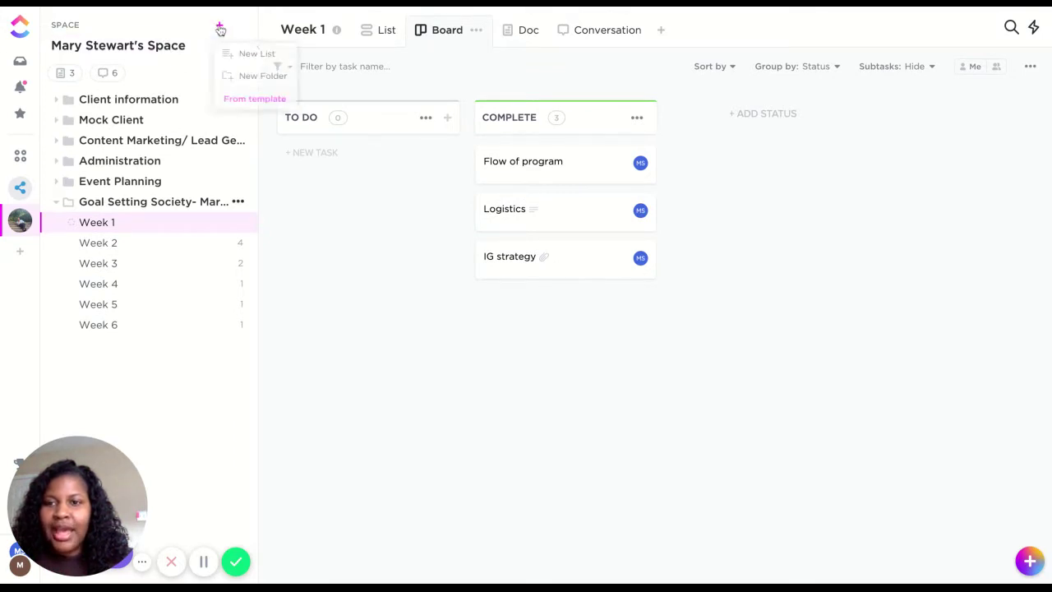
{"action": "left_click", "coordinate": [253, 77]}
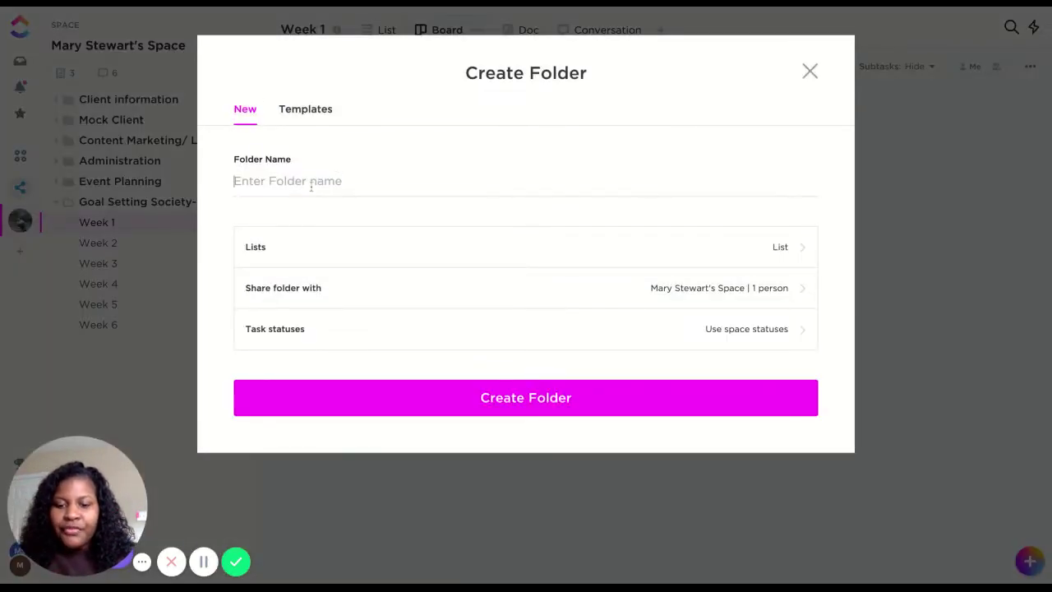
{"action": "type", "text": "Mock client"}
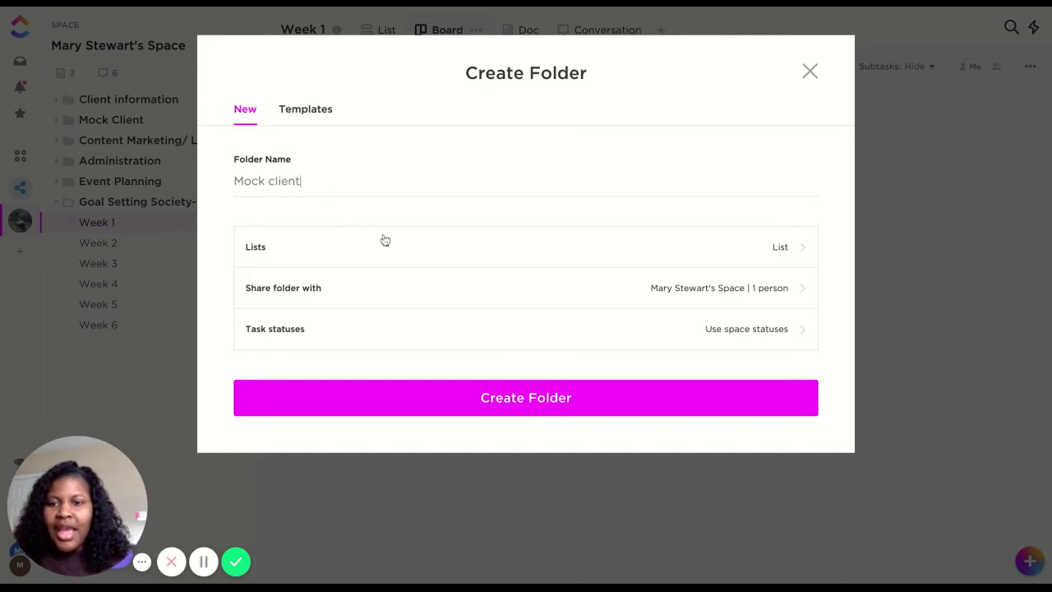
{"action": "left_click", "coordinate": [519, 399]}
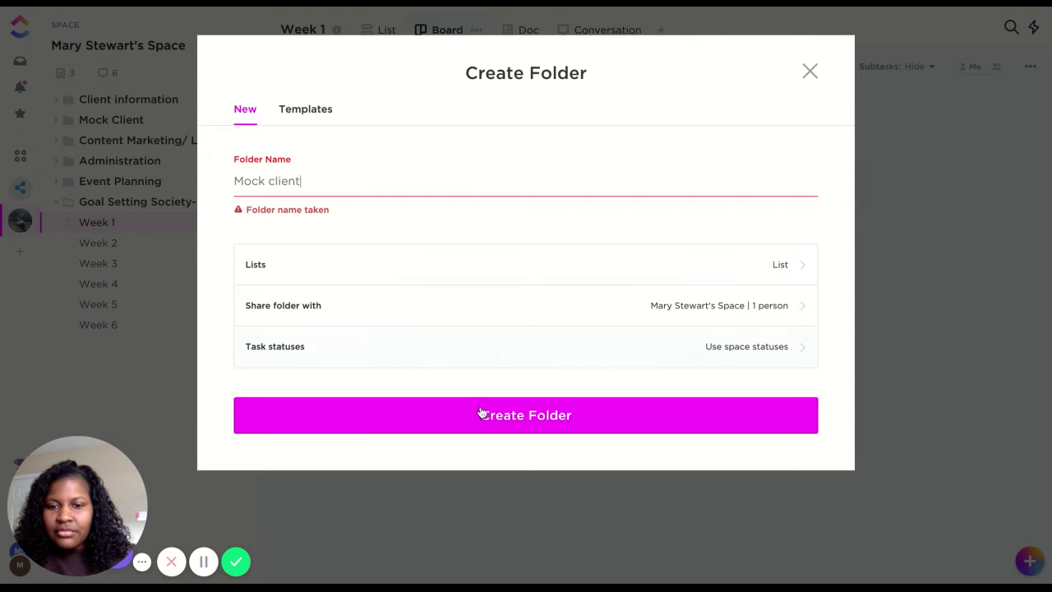
{"action": "type", "text": " 1"}
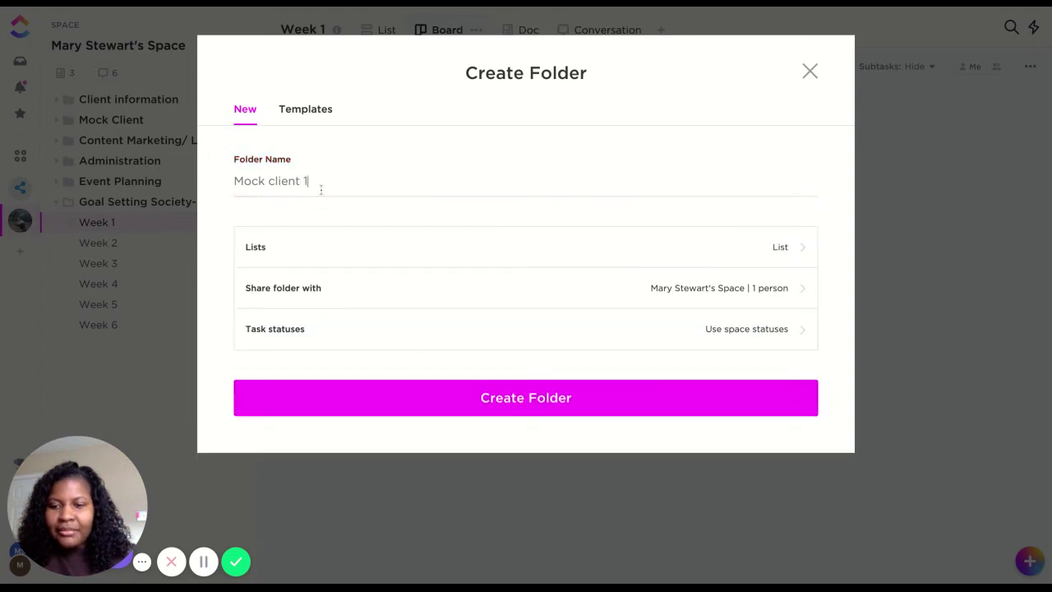
{"action": "left_click", "coordinate": [519, 407]}
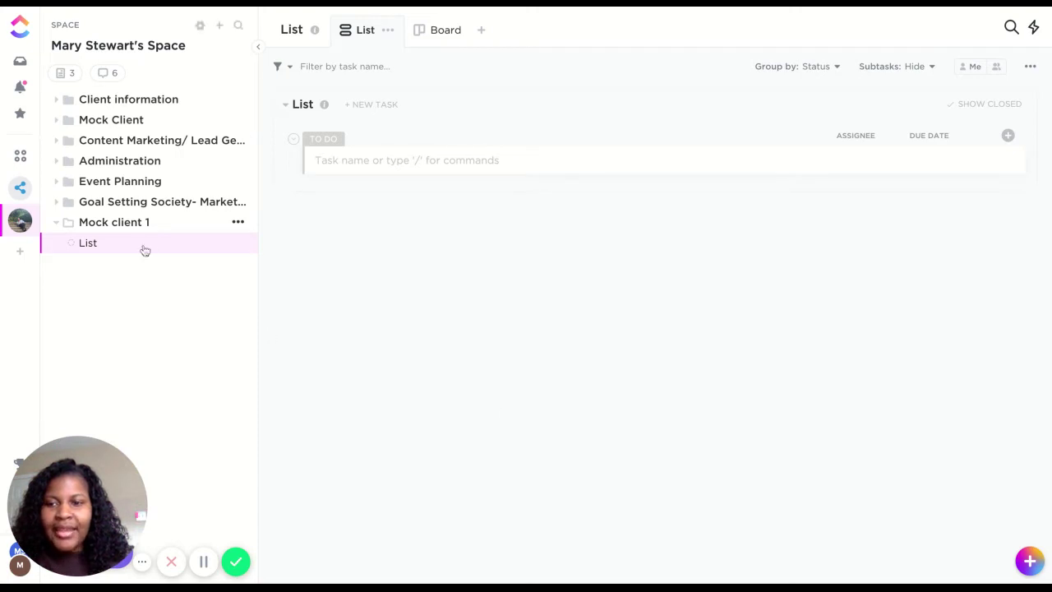
{"action": "left_click", "coordinate": [237, 245]}
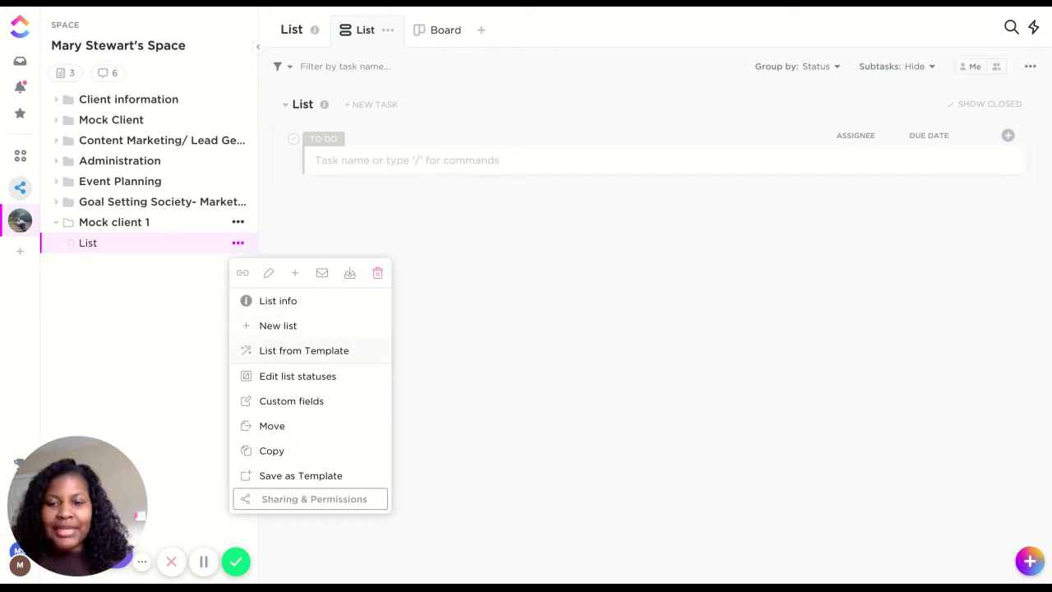
{"action": "left_click", "coordinate": [304, 350]}
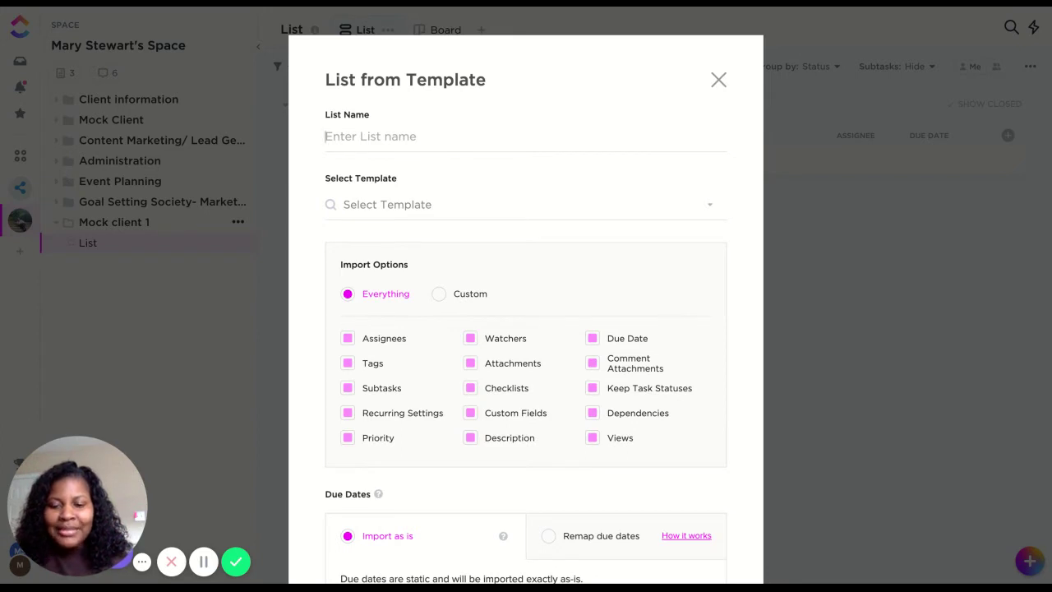
{"action": "type", "text": "M"}
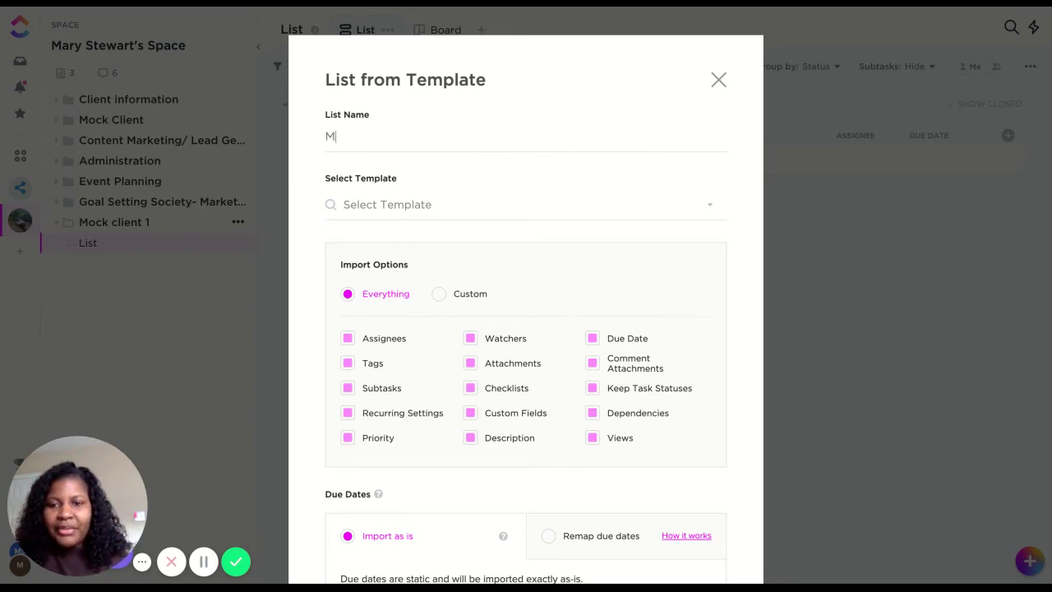
{"action": "type", "text": "A S"}
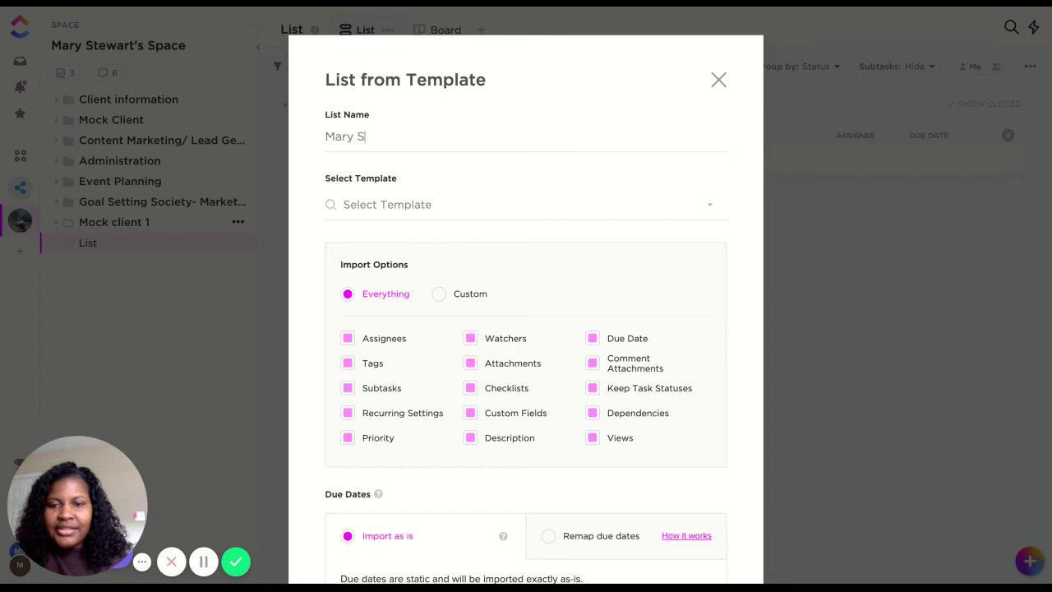
{"action": "type", "text": "."}
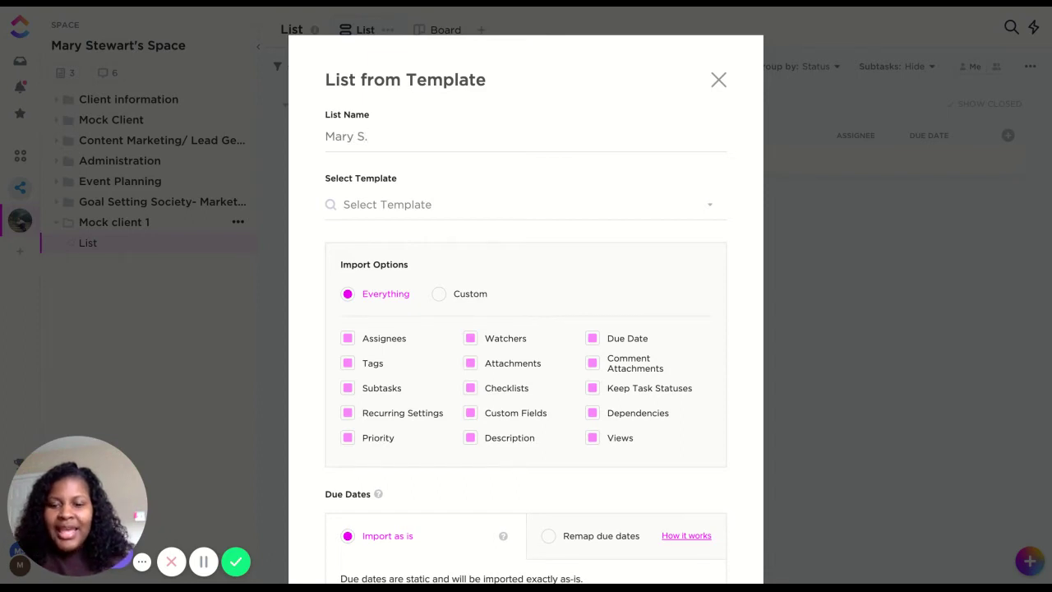
{"action": "left_click", "coordinate": [711, 208]}
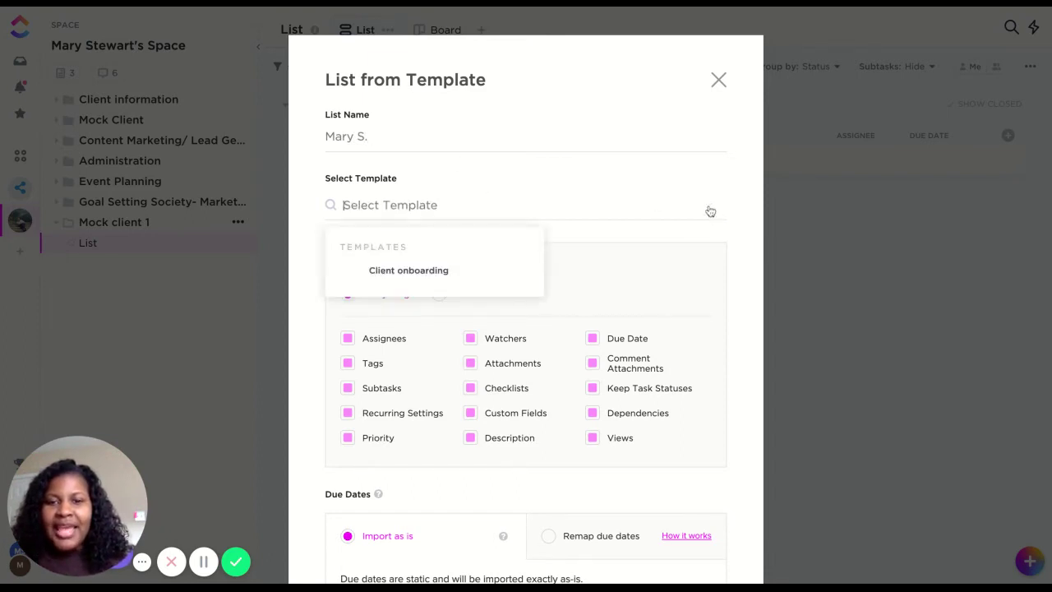
{"action": "left_click", "coordinate": [418, 275]}
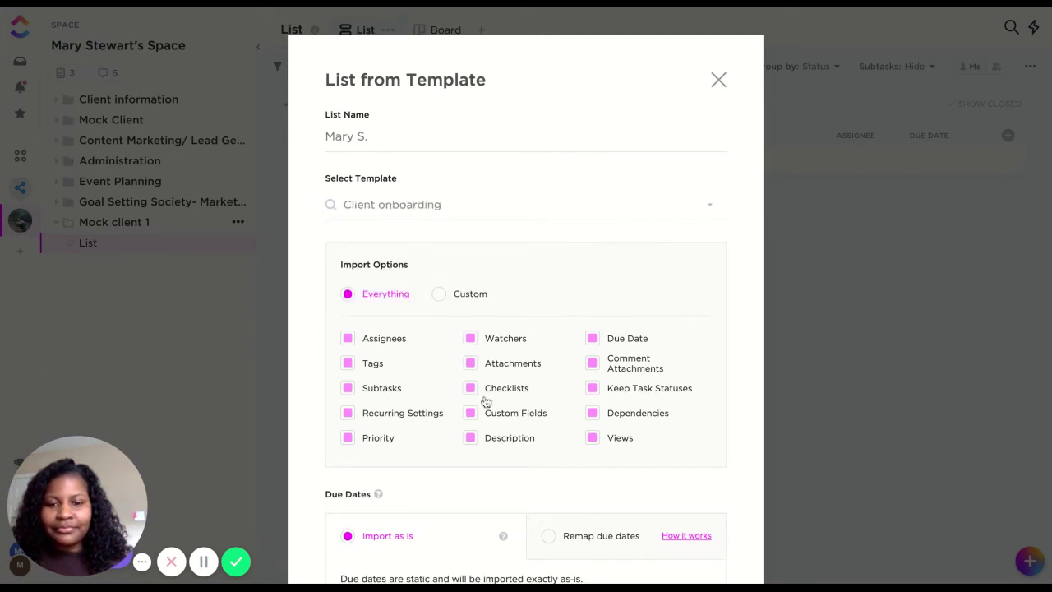
{"action": "scroll", "coordinate": [488, 411], "scroll_direction": "down", "scroll_amount": 2}
{"action": "scroll", "coordinate": [488, 413], "scroll_direction": "down", "scroll_amount": 3}
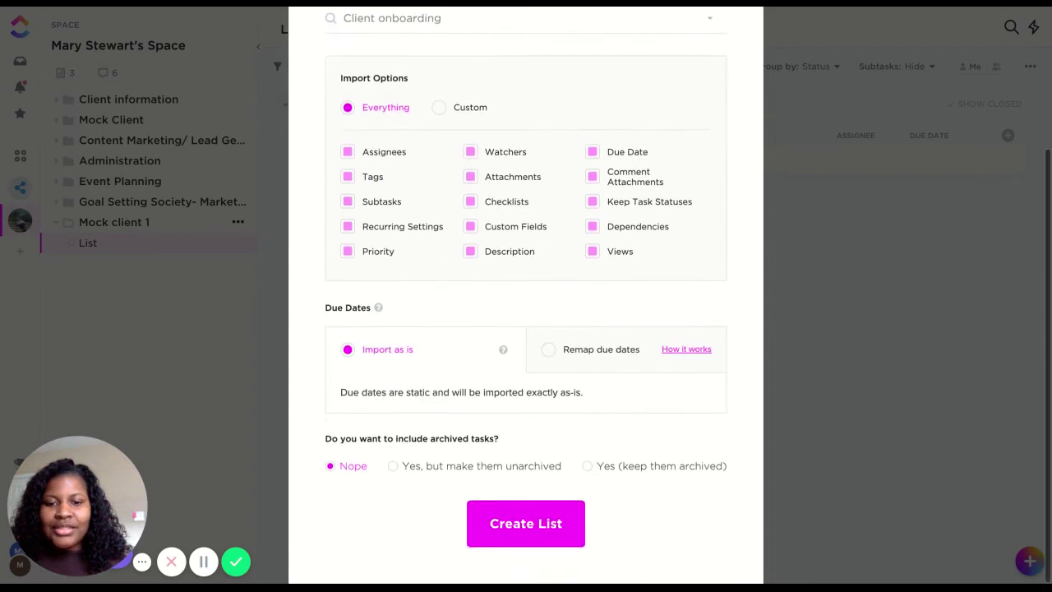
{"action": "left_click", "coordinate": [524, 528]}
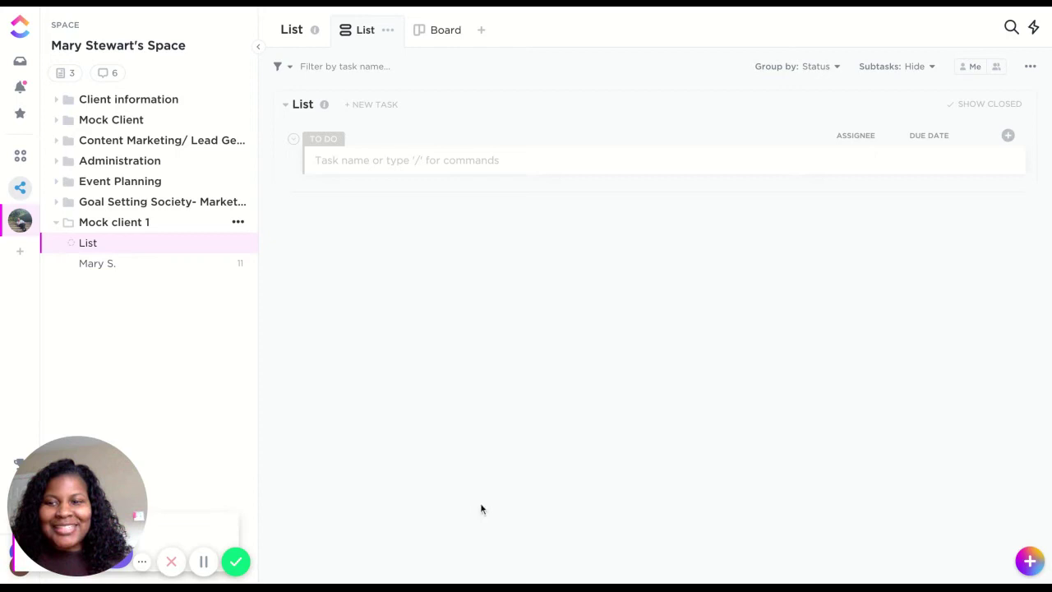
{"action": "left_click", "coordinate": [212, 267]}
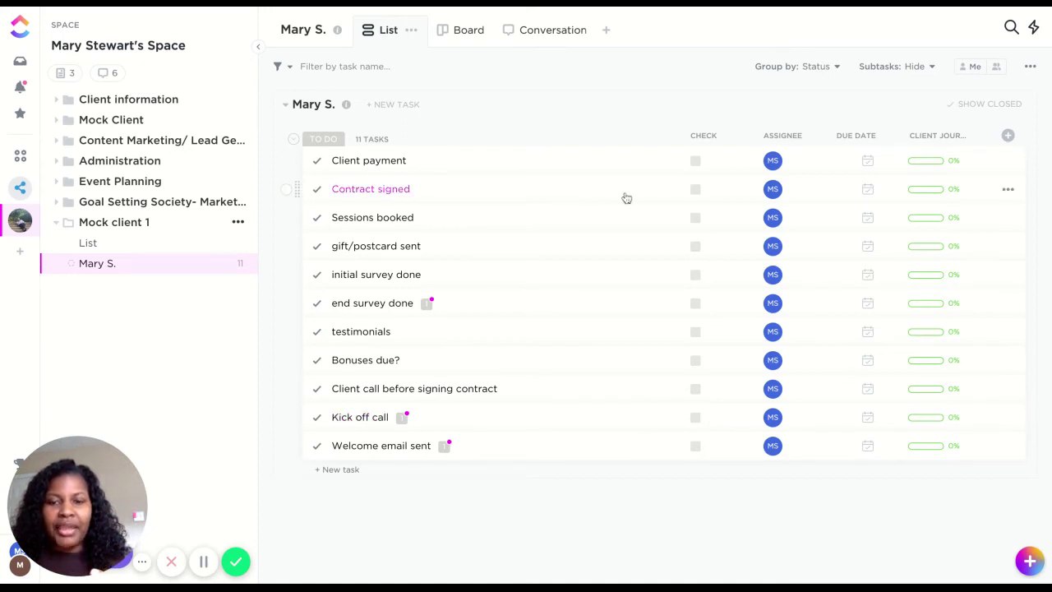
{"action": "left_click", "coordinate": [695, 165]}
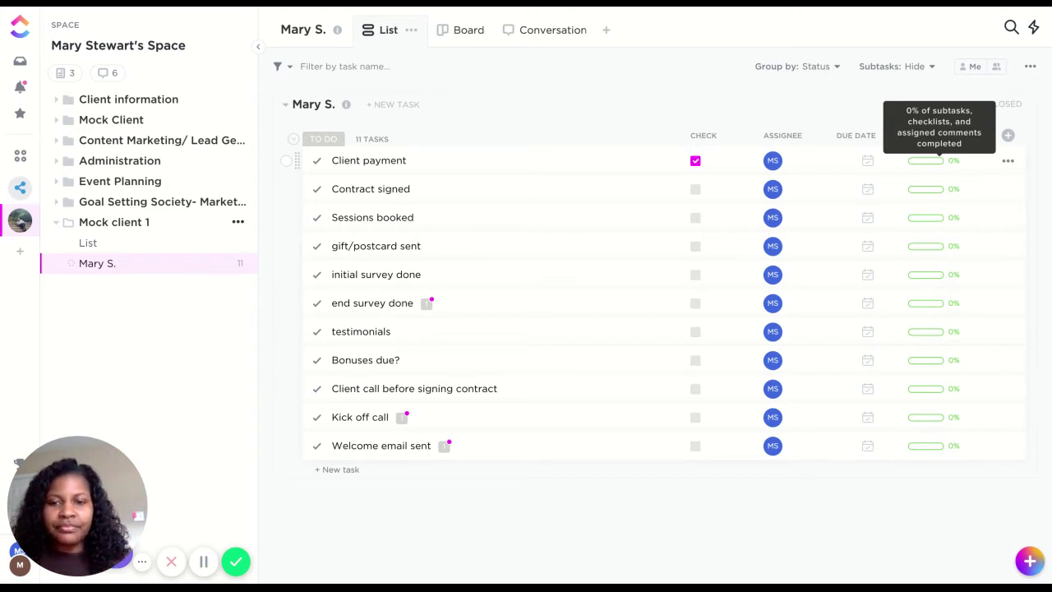
{"action": "mouse_move", "coordinate": [393, 305]}
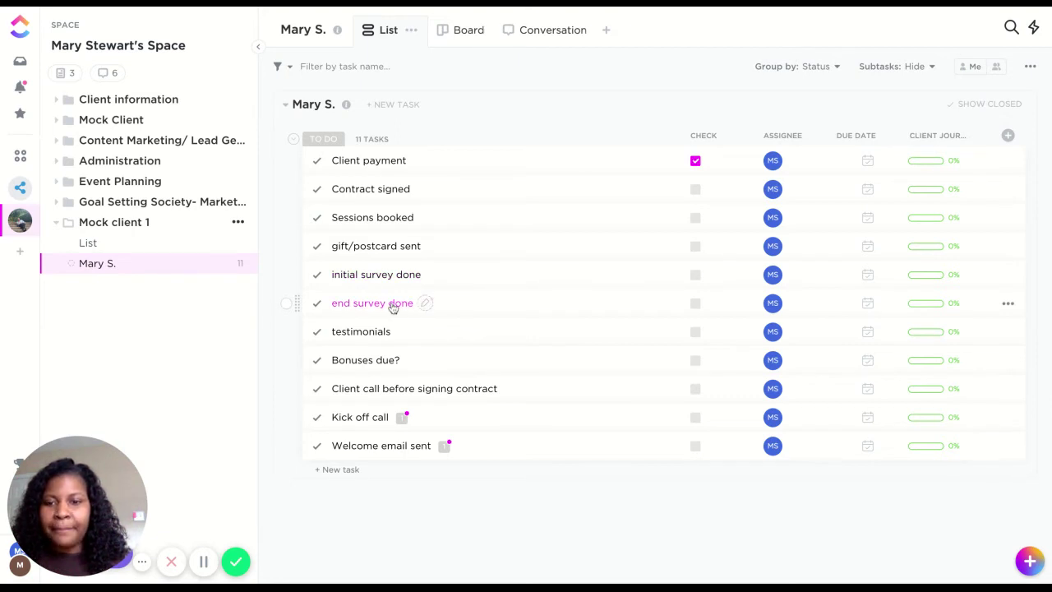
{"action": "left_click", "coordinate": [373, 303]}
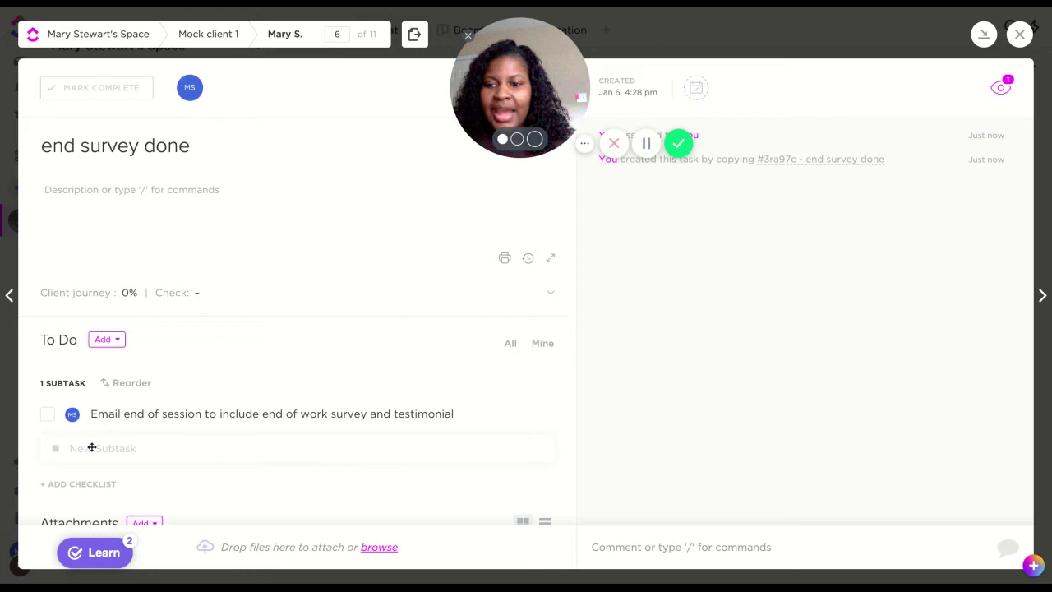
- Add a '50/50' subtask to 'end survey done', complete its email subtask, and close the task
{"action": "left_click", "coordinate": [92, 447]}
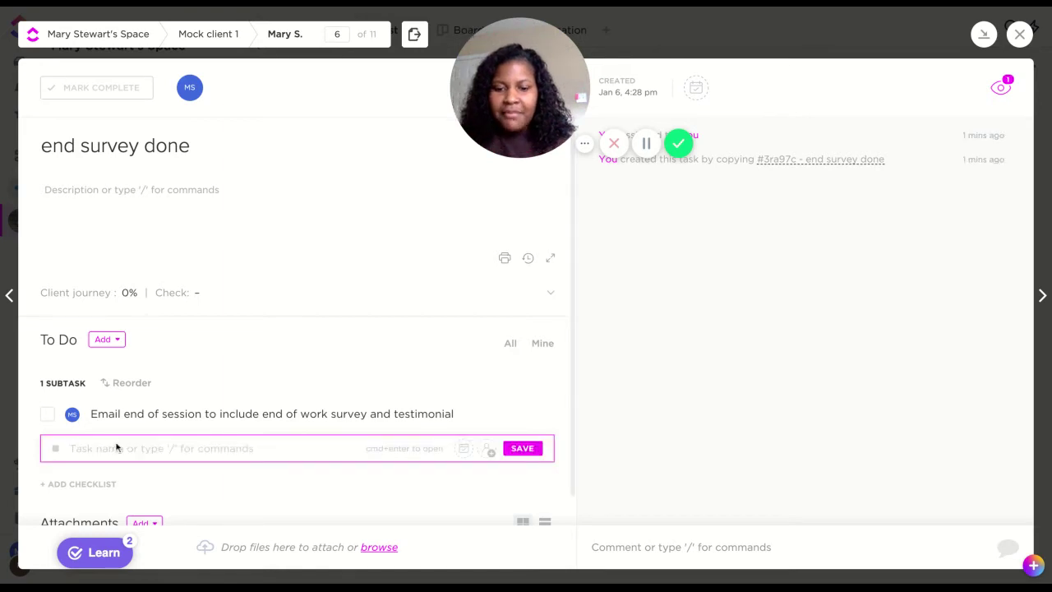
{"action": "type", "text": "50"}
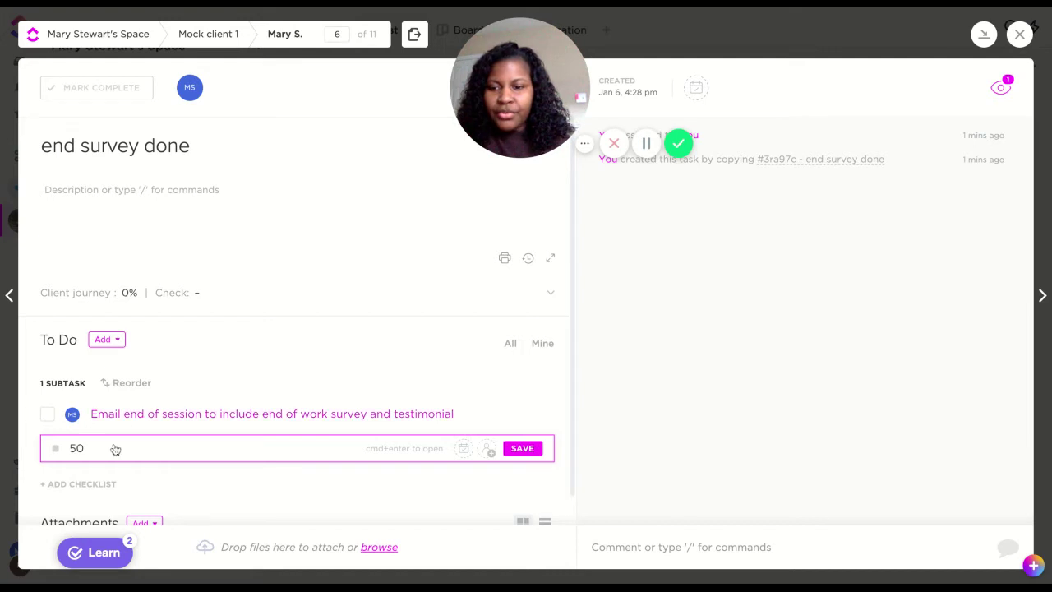
{"action": "type", "text": "/"}
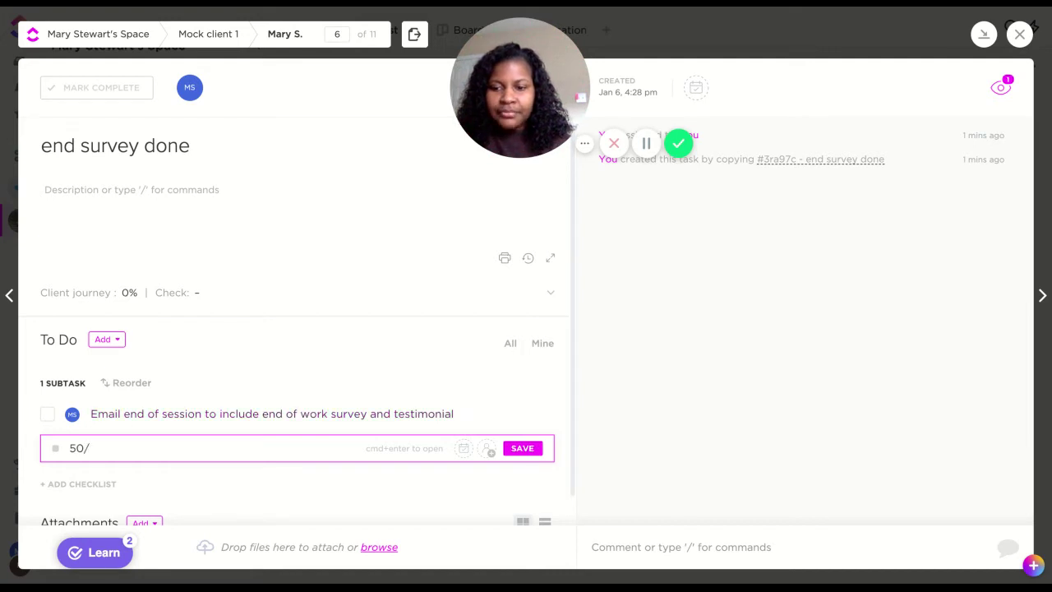
{"action": "type", "text": "50"}
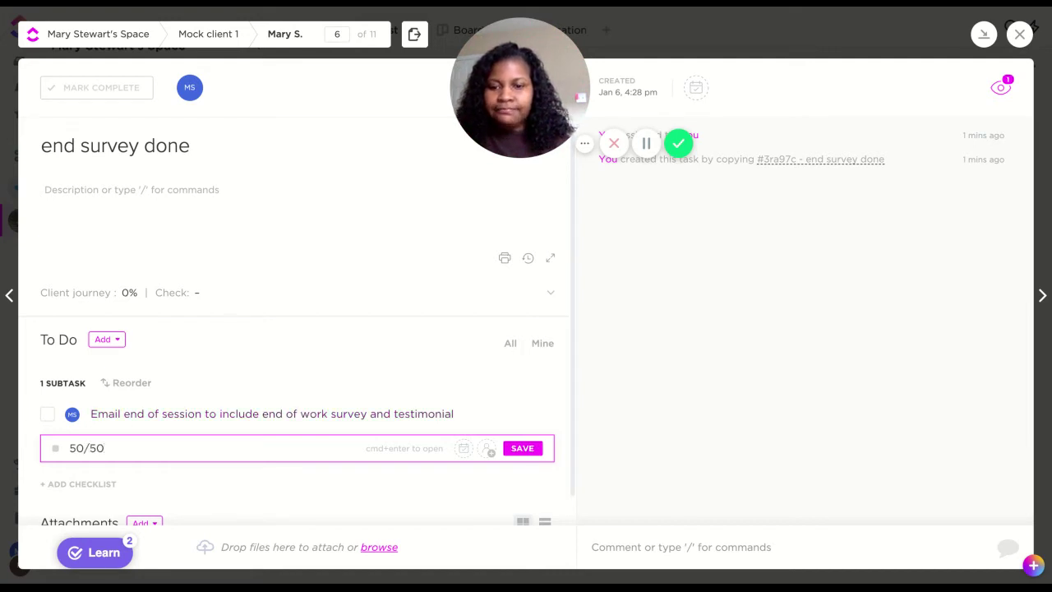
{"action": "left_click", "coordinate": [521, 449]}
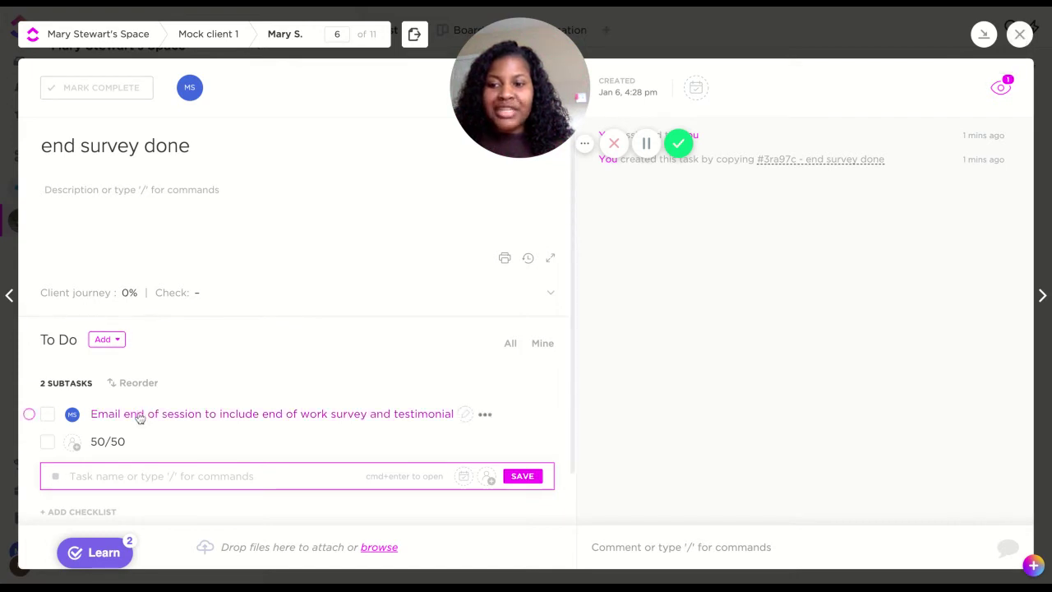
{"action": "mouse_move", "coordinate": [247, 413]}
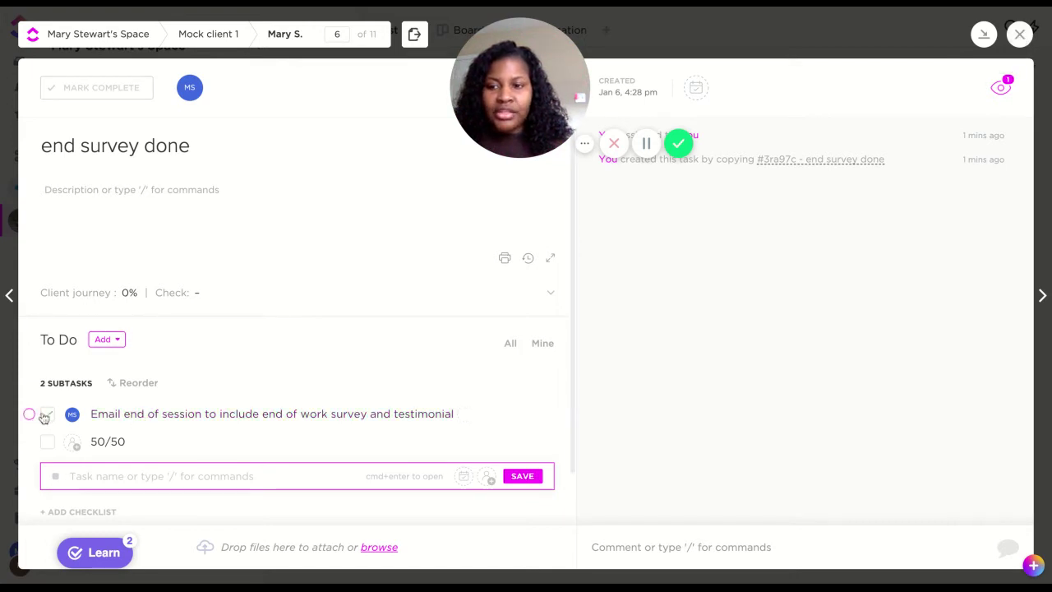
{"action": "left_click", "coordinate": [47, 415]}
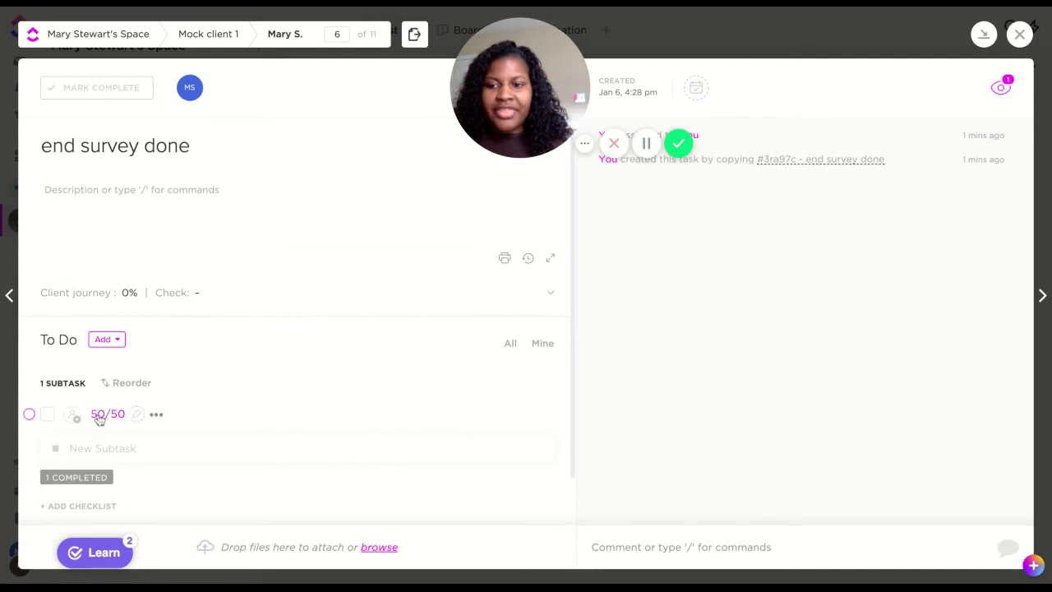
{"action": "left_click", "coordinate": [1019, 34]}
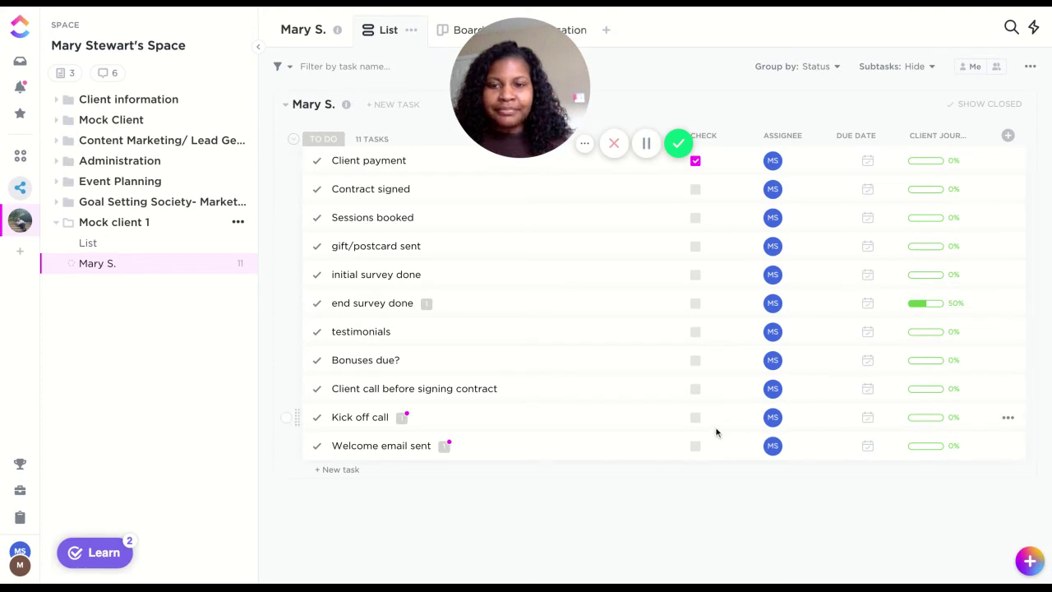
{"action": "left_click_drag", "start_coordinate": [537, 99], "coordinate": [741, 10]}
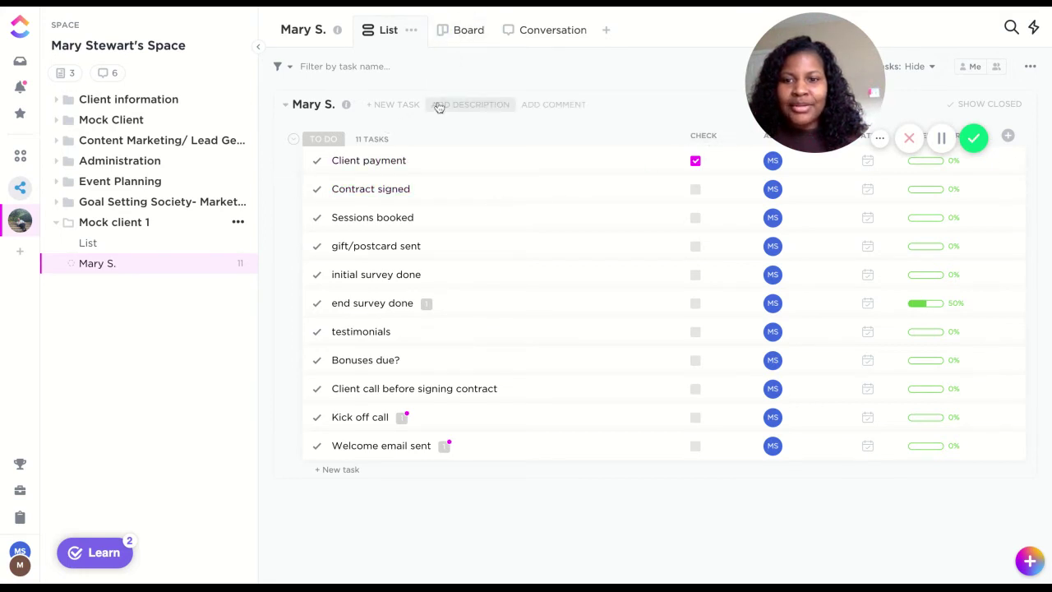
{"action": "mouse_move", "coordinate": [371, 189]}
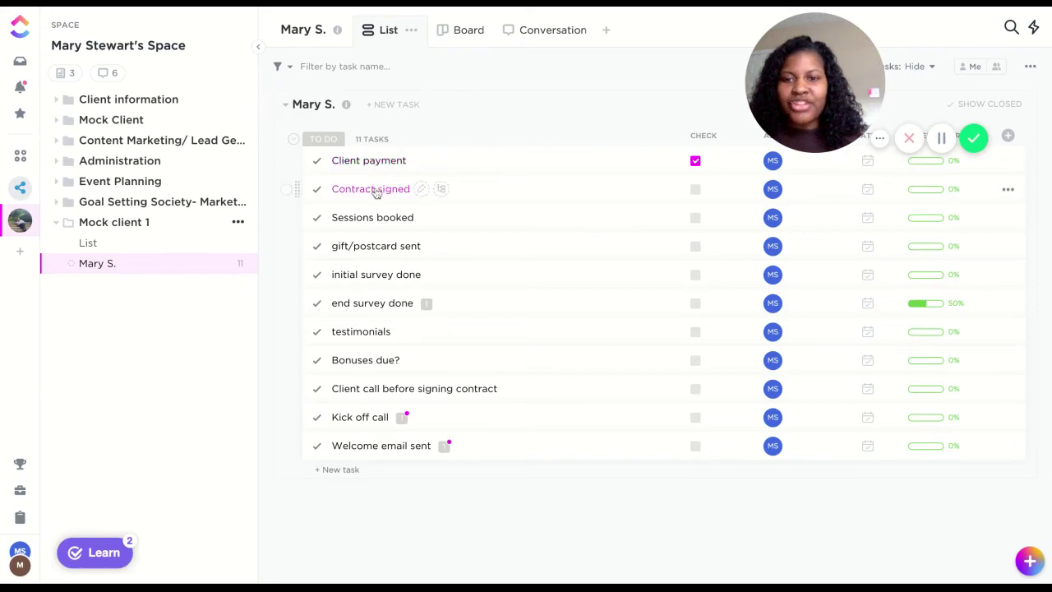
{"action": "left_click", "coordinate": [376, 191]}
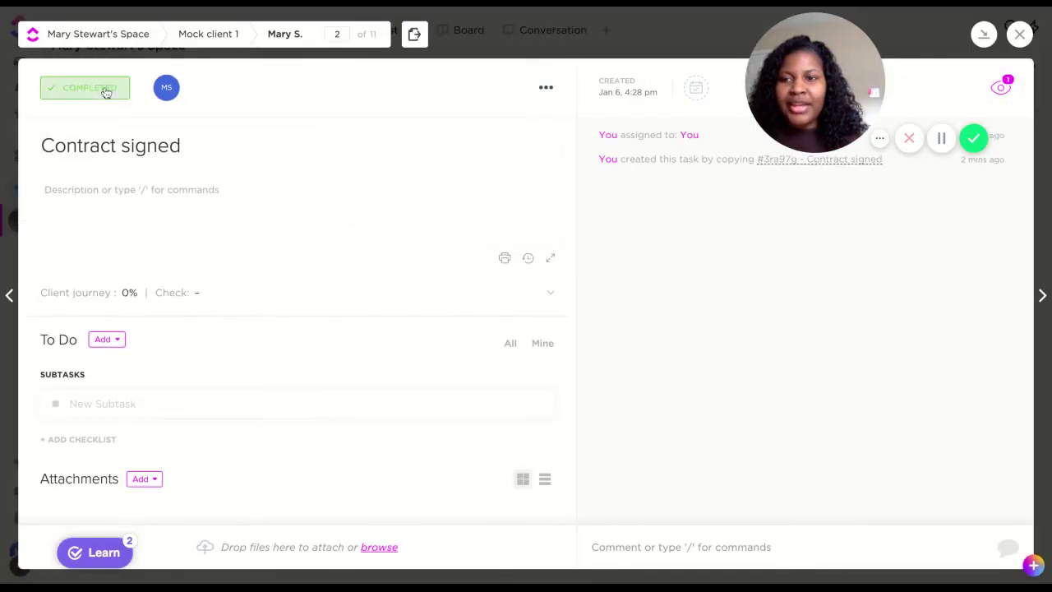
{"action": "left_click", "coordinate": [104, 90]}
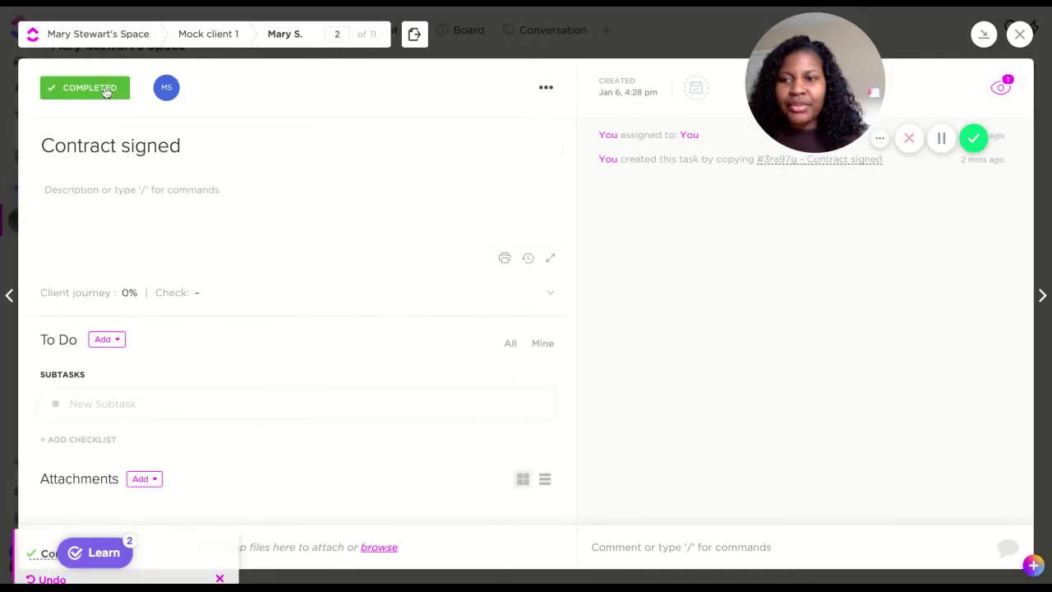
{"action": "left_click", "coordinate": [1020, 35]}
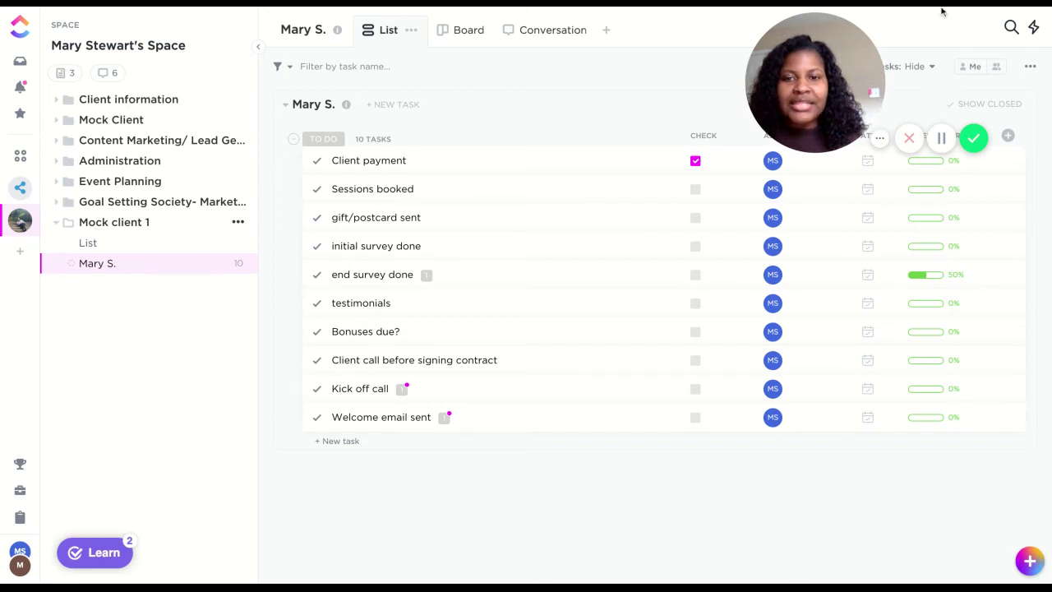
{"action": "left_click", "coordinate": [463, 33]}
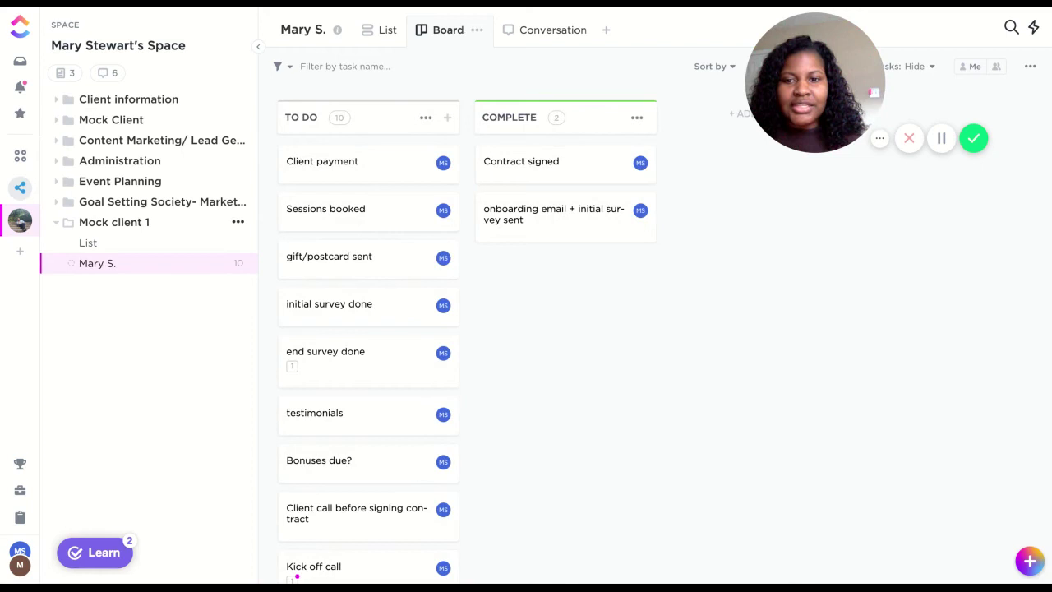
{"action": "left_click", "coordinate": [384, 35]}
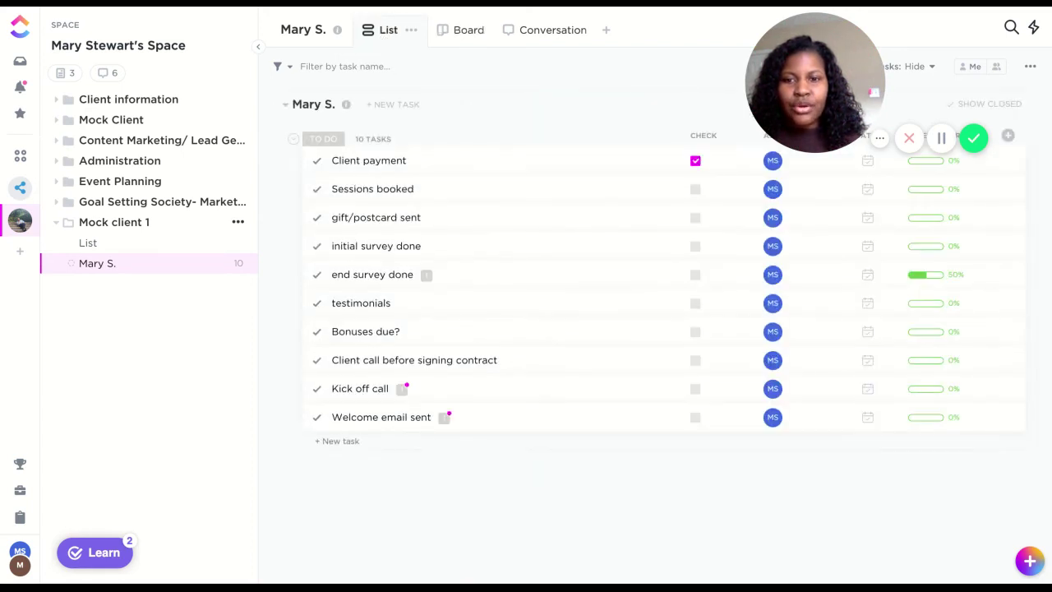